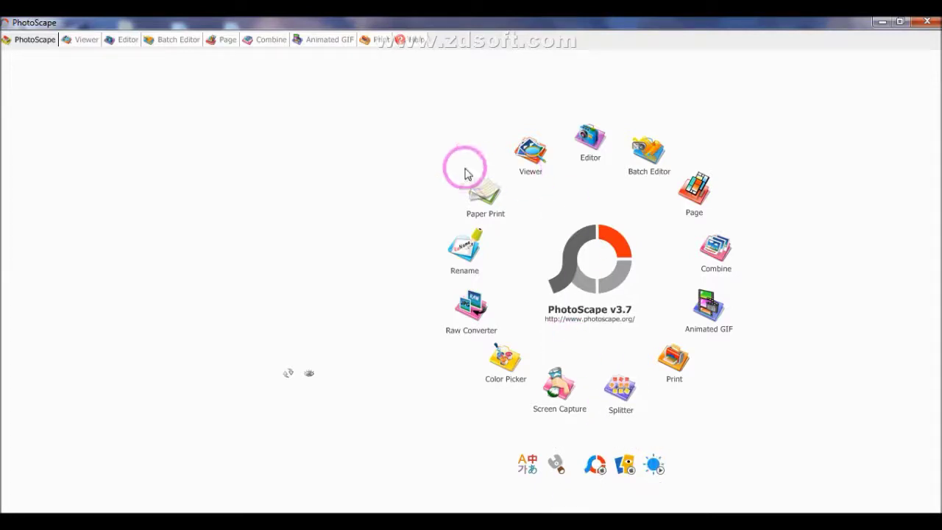
- Create a new 600 x 640 photo with a blue background in the Editor
left_click(593, 139)
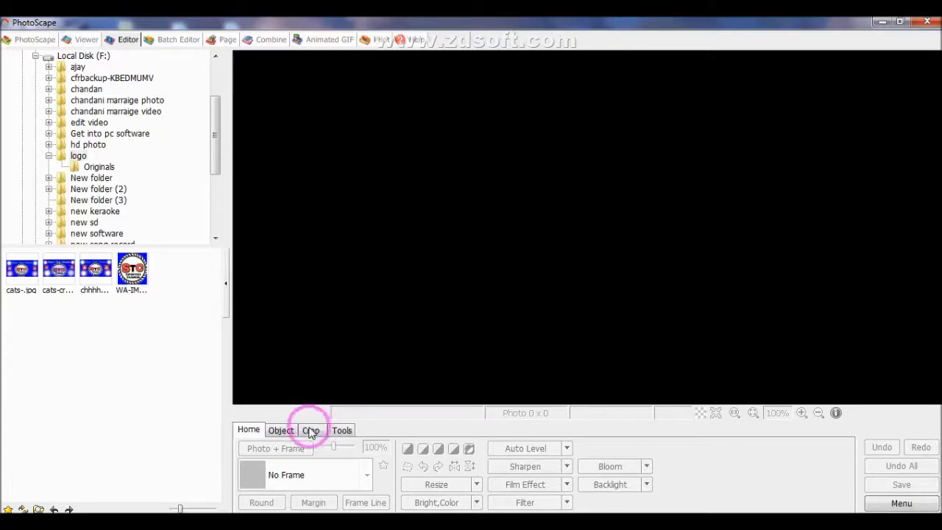
left_click(899, 503)
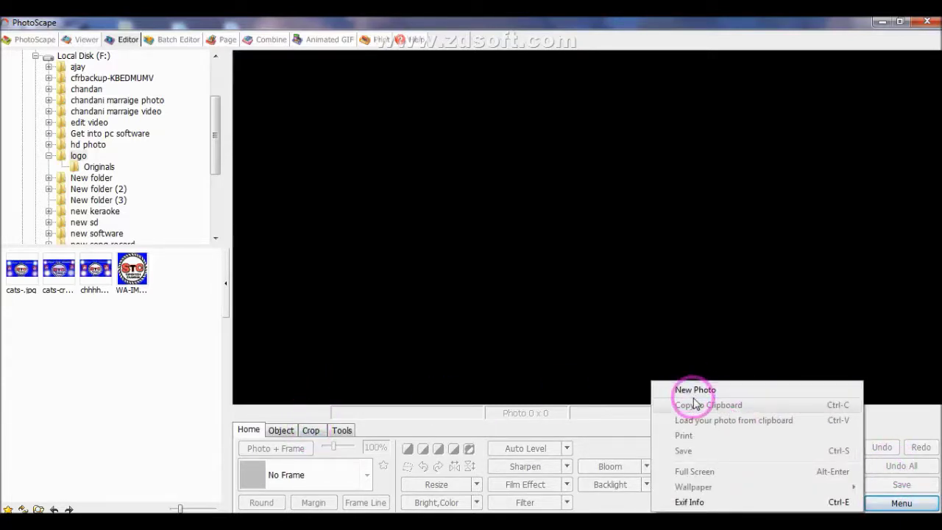
left_click(736, 392)
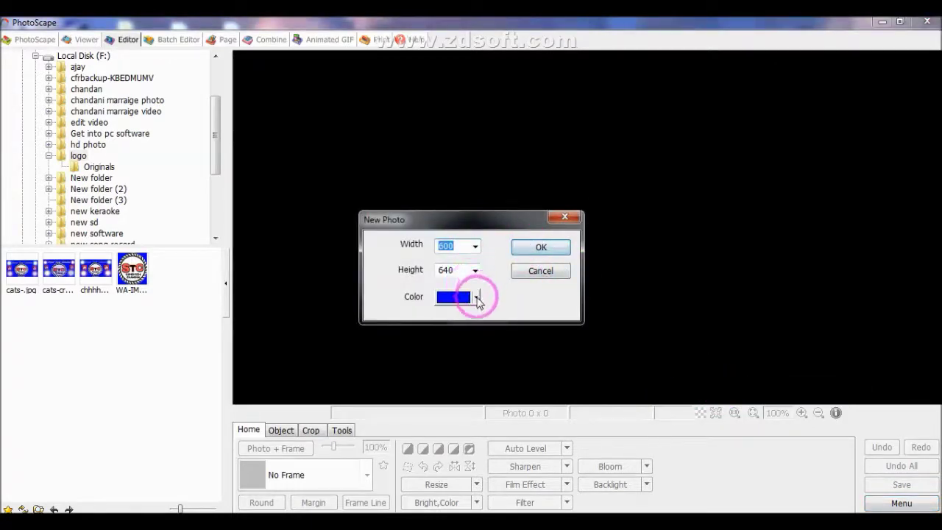
left_click(477, 297)
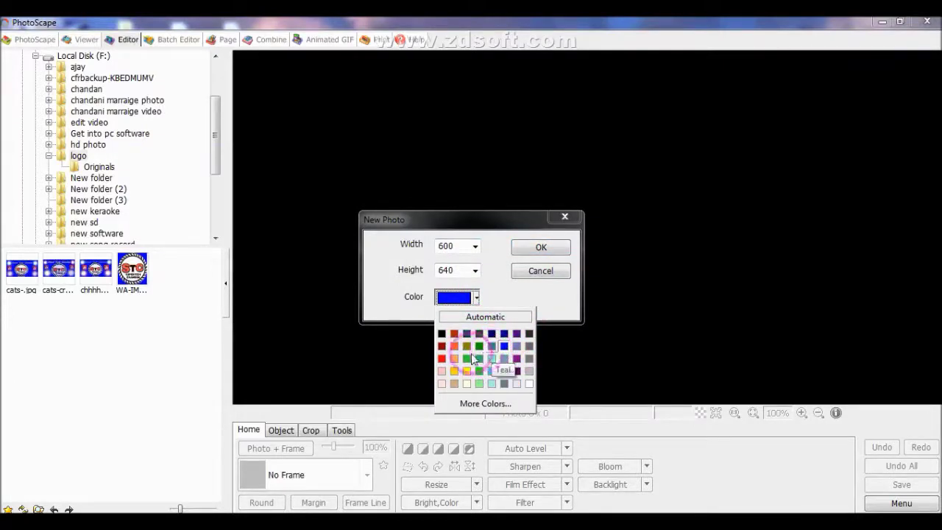
left_click(507, 346)
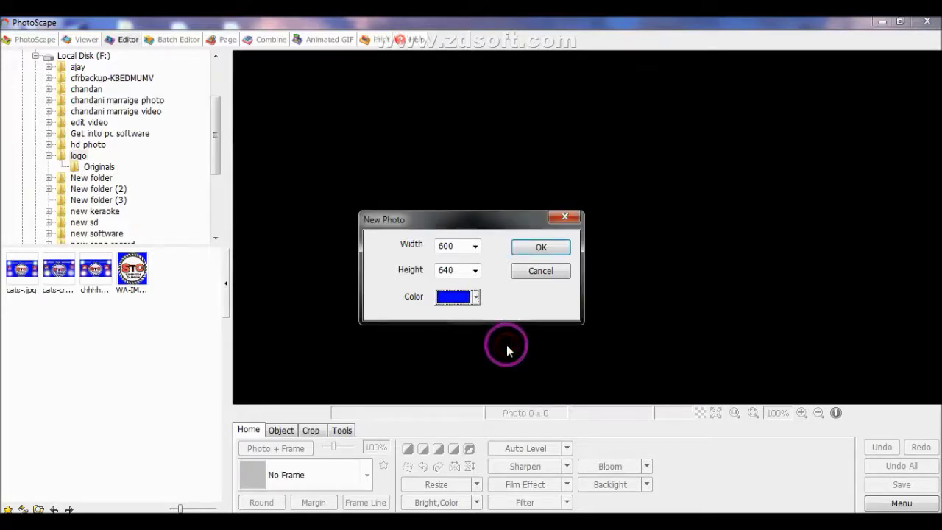
left_click(544, 250)
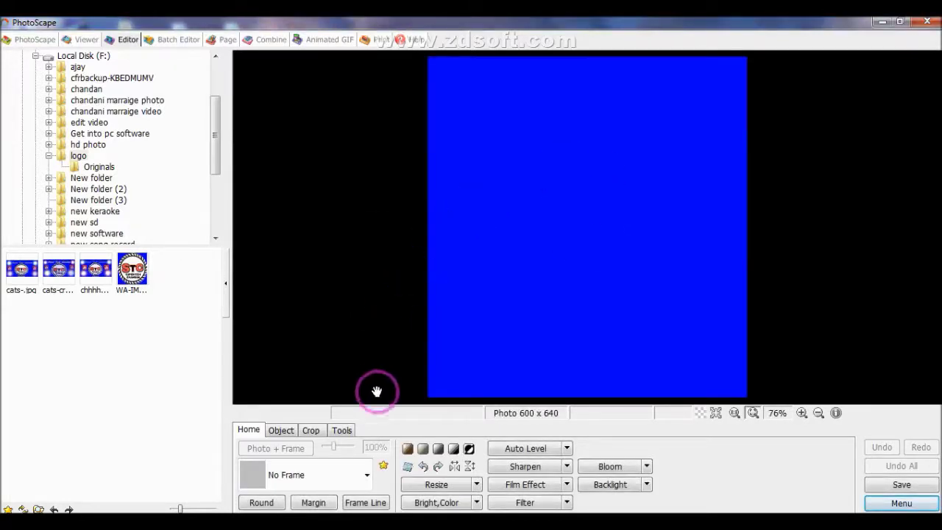
- Crop the blue photo at a 16:9 ratio across its full width, to about 597 x 336 pixels
left_click(310, 431)
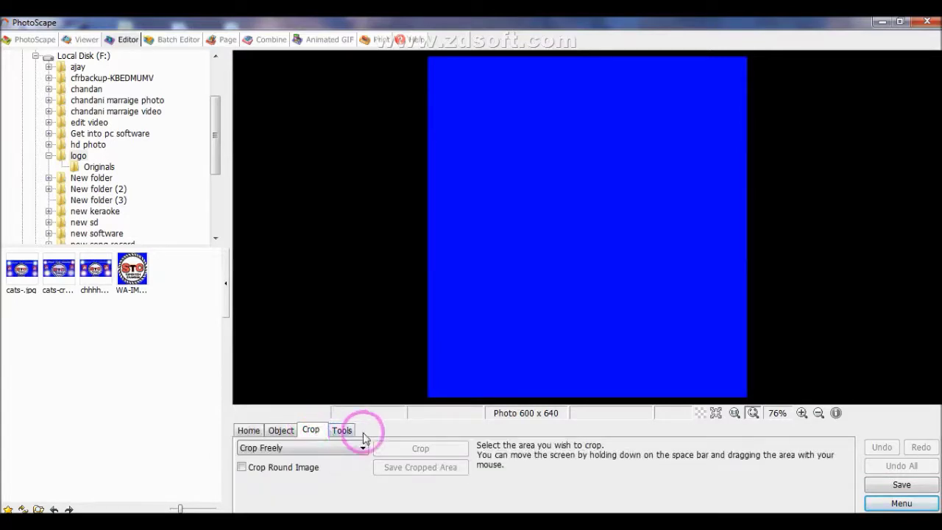
left_click(342, 447)
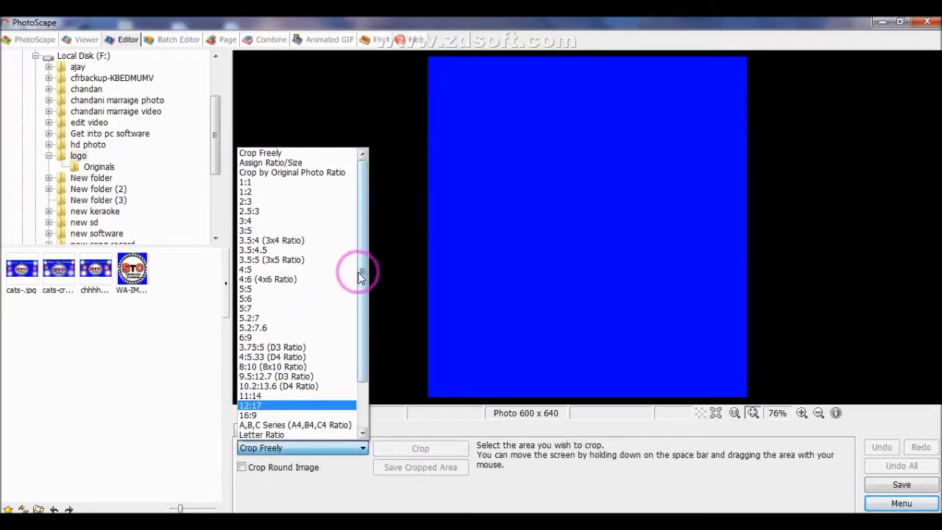
left_click_drag(359, 273, 358, 304)
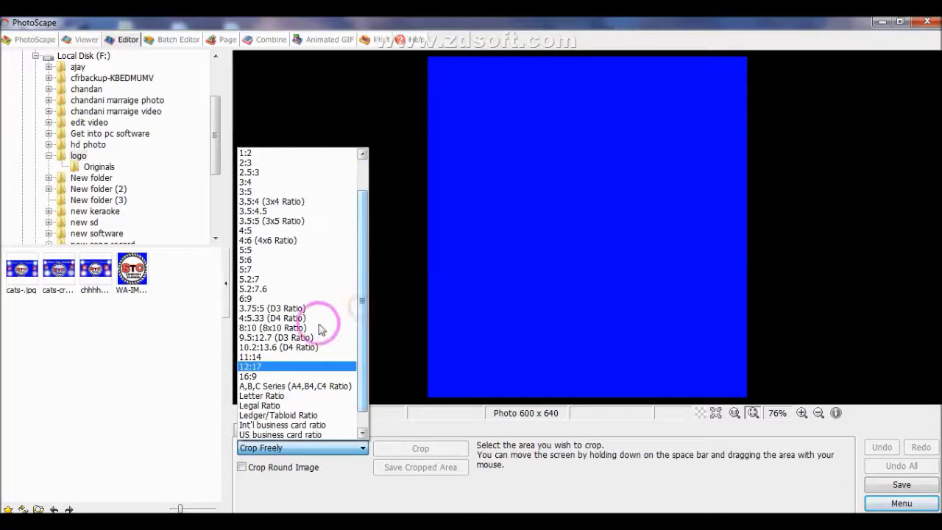
left_click(248, 379)
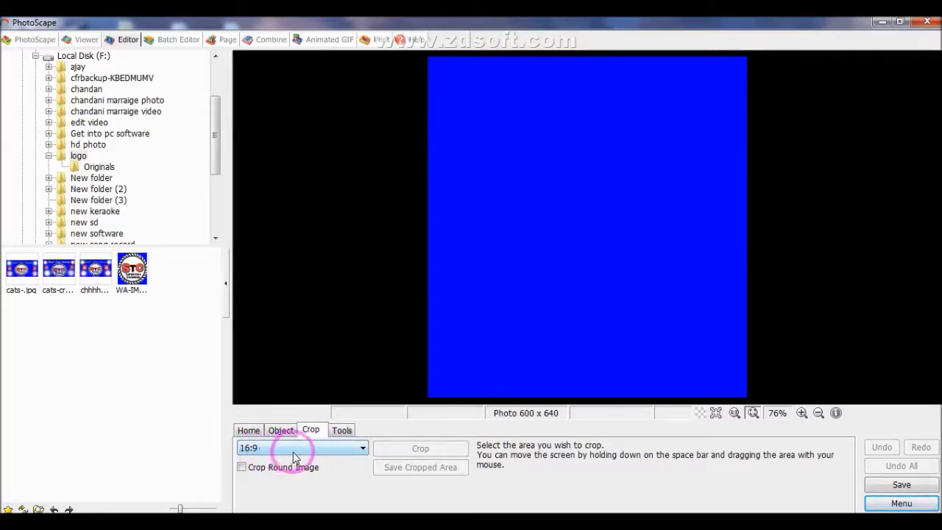
left_click(310, 429)
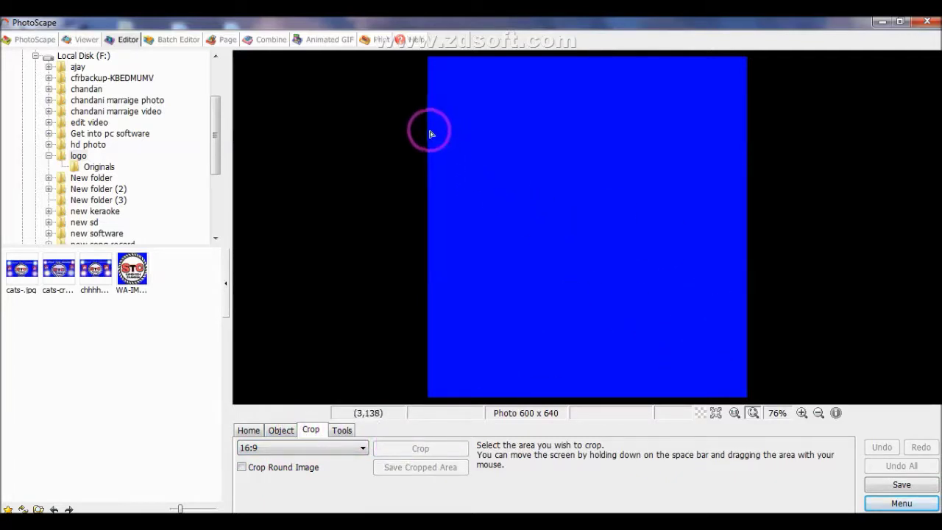
left_click_drag(435, 136, 783, 284)
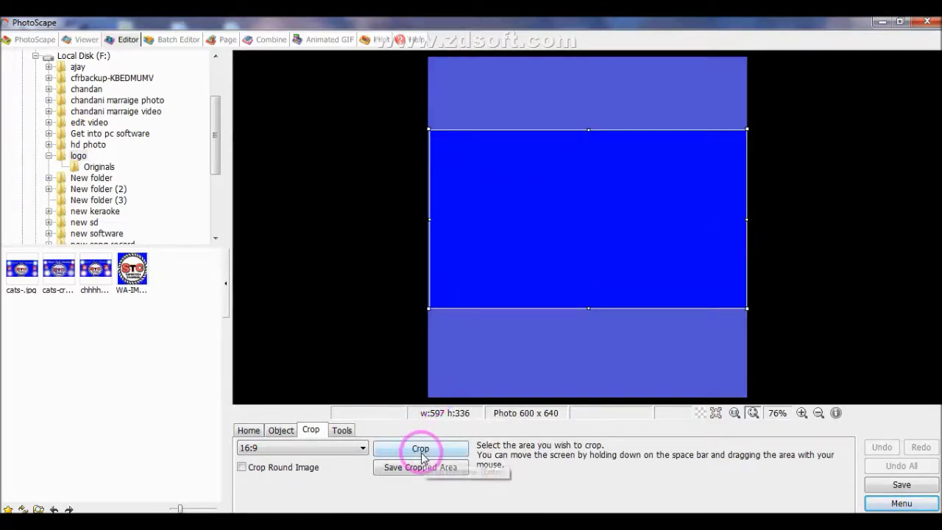
left_click(420, 449)
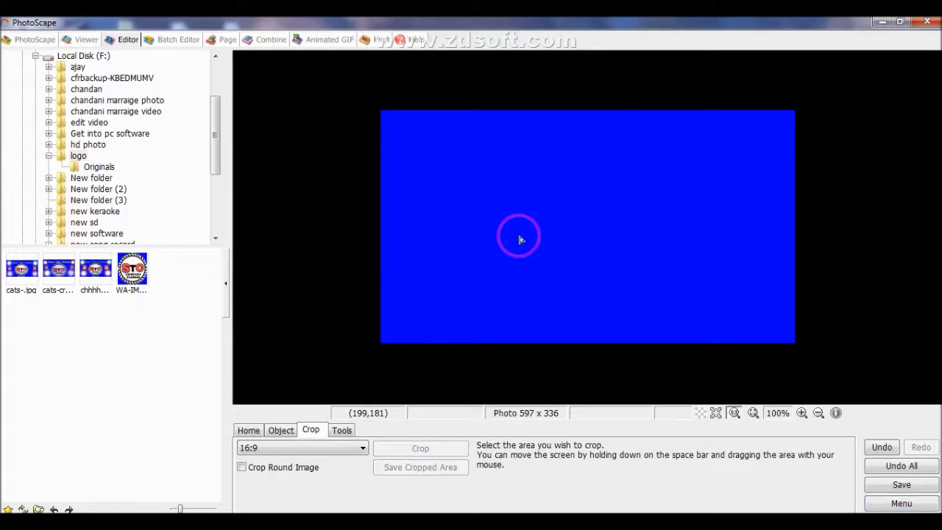
- Add a text object to the blue photo and replace its prefilled wording with "super"
left_click(274, 432)
left_click(263, 467)
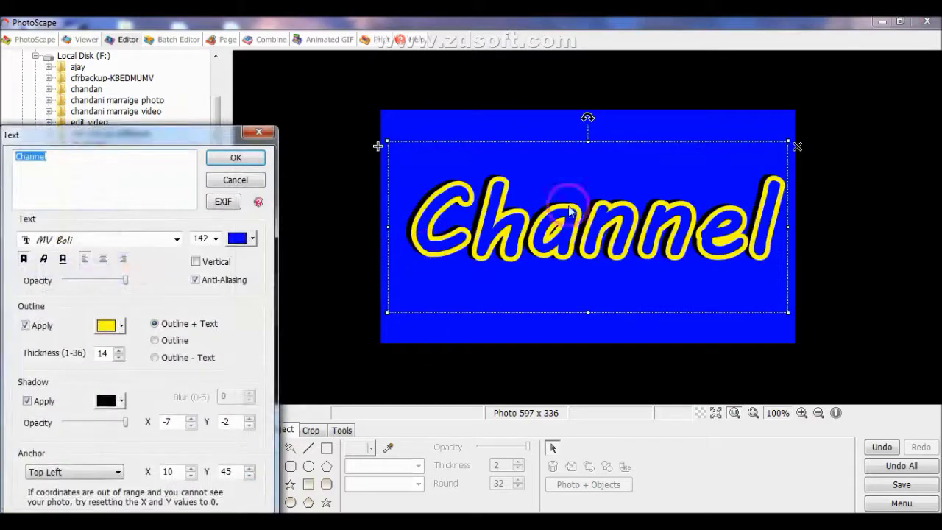
key("BackSpace")
key("BackSpace")
key("BackSpace")
key("BackSpace")
key("BackSpace")
key("BackSpace")
key("BackSpace")
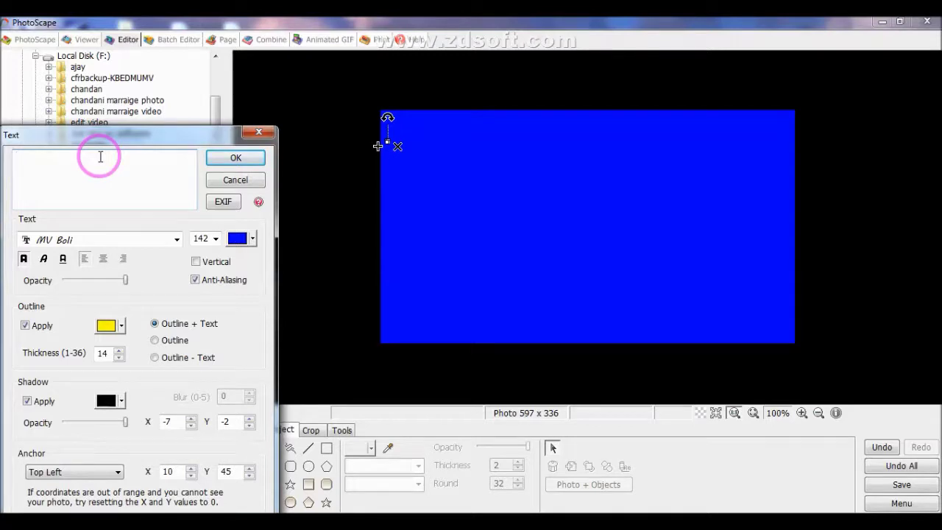
type("s")
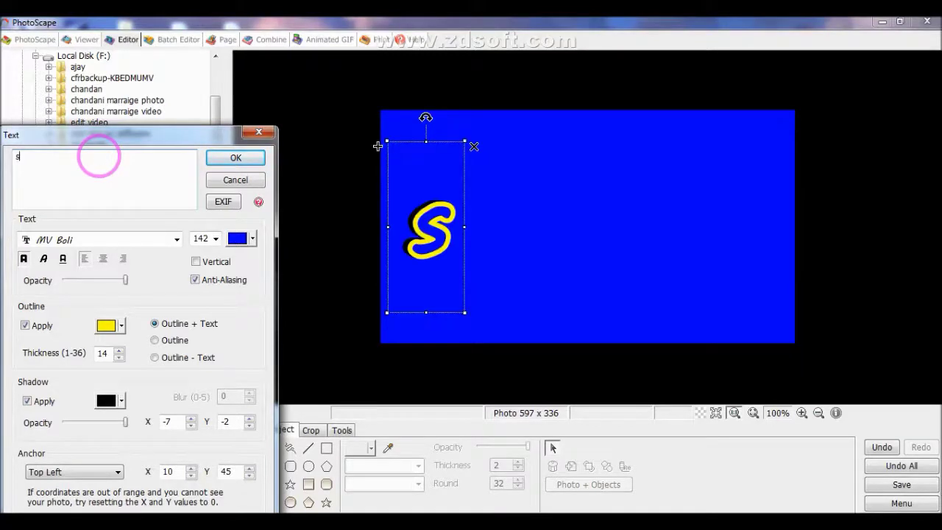
type("u")
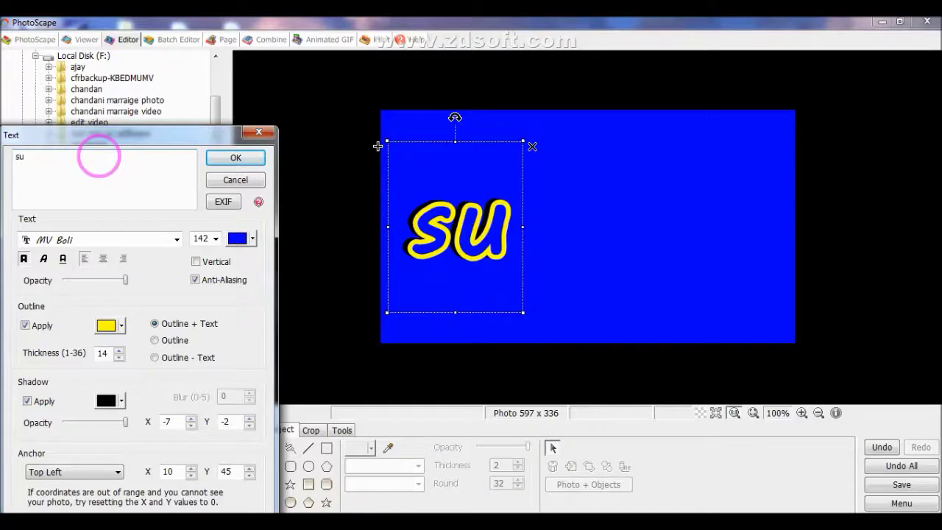
type("per")
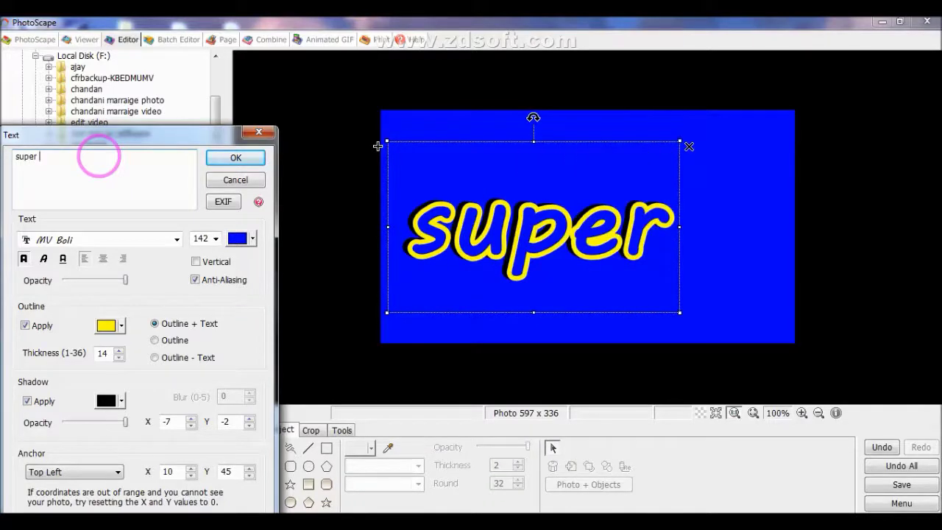
- Reduce the font size of the "super" text to 54
left_click(216, 238)
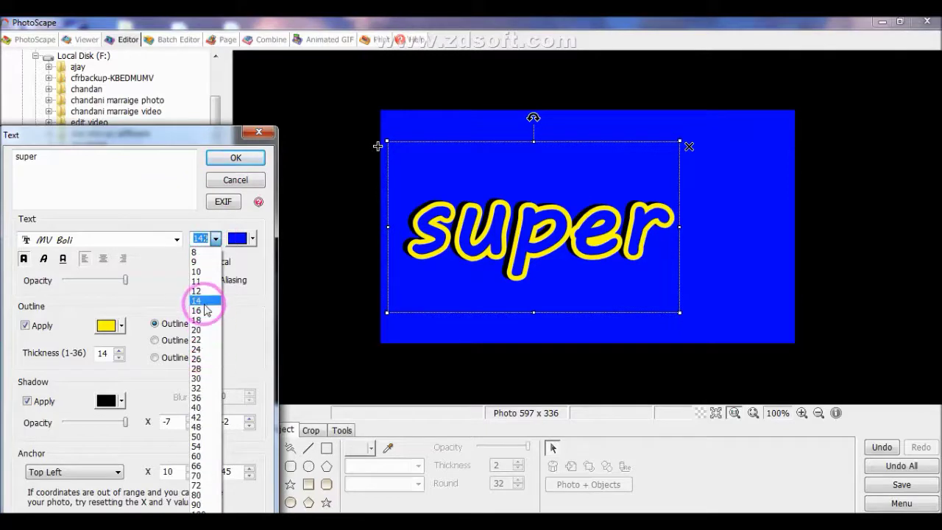
left_click(205, 302)
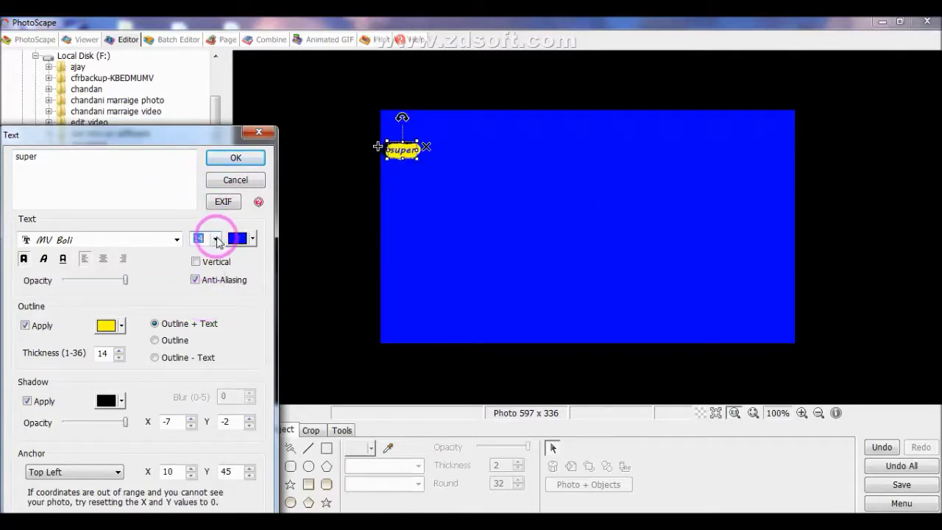
left_click(215, 238)
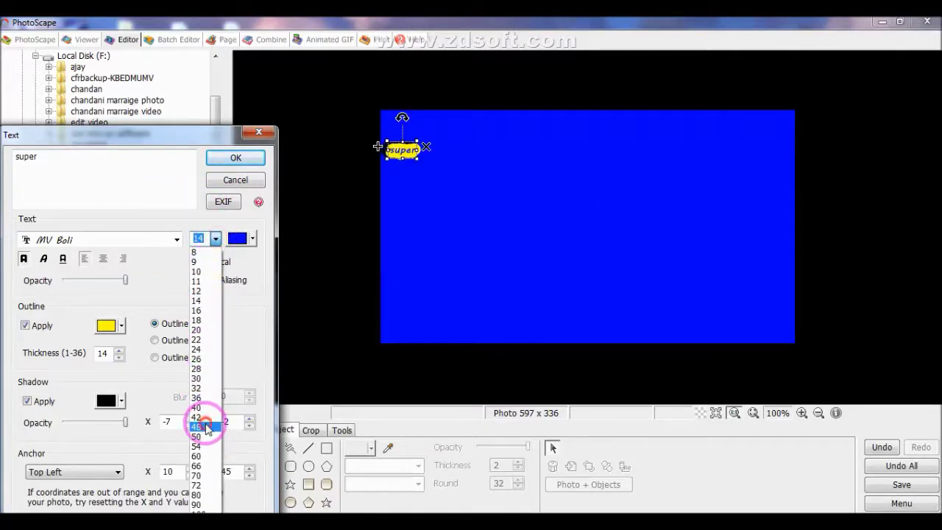
left_click(207, 427)
left_click(216, 239)
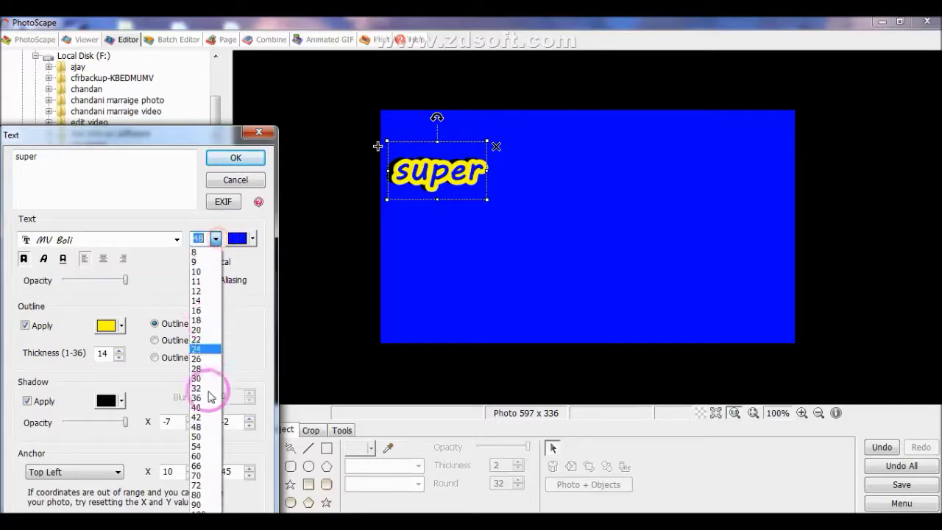
left_click(204, 446)
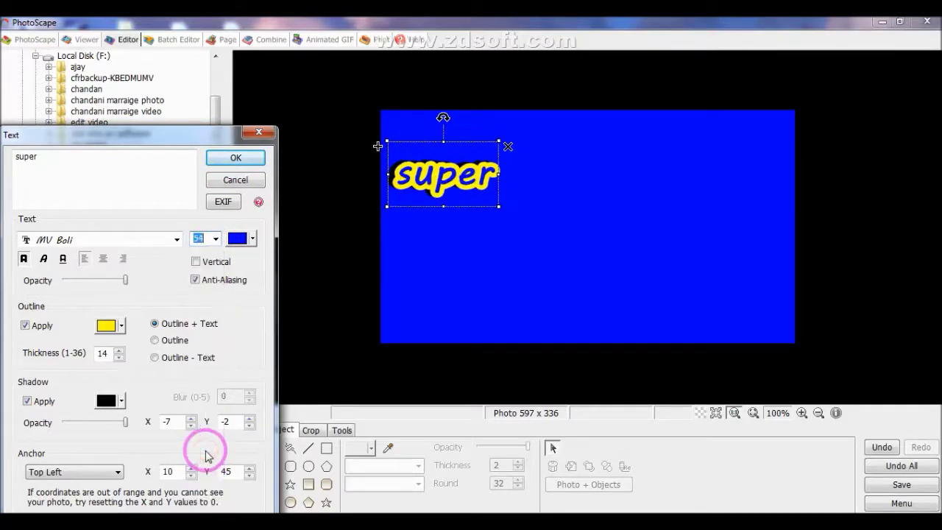
- Extend the wording to "super tech" followed by the channel owner's first name
left_click(86, 172)
type("techn")
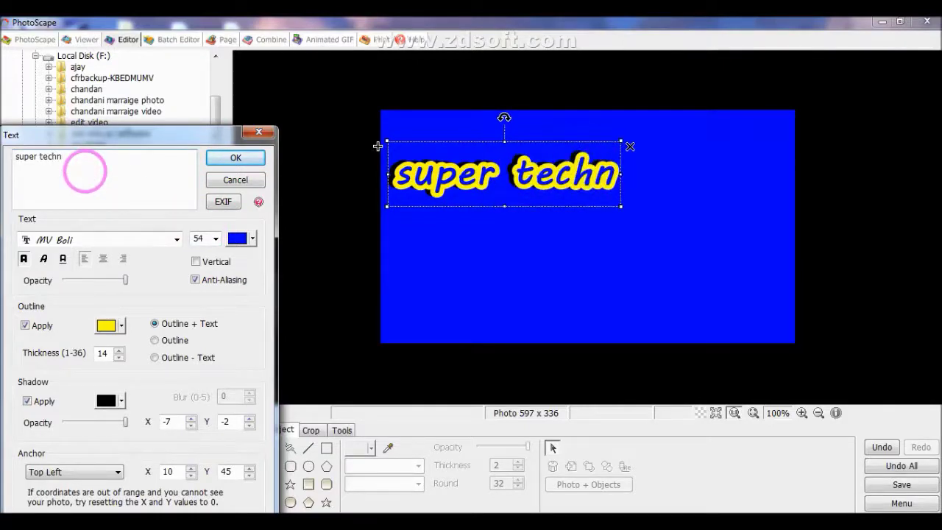
key("BackSpace")
type("c")
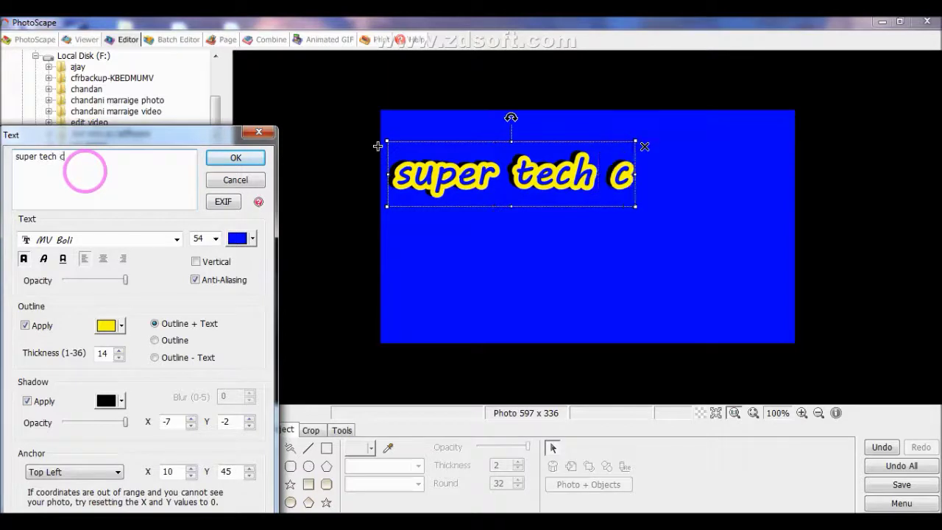
type("handan")
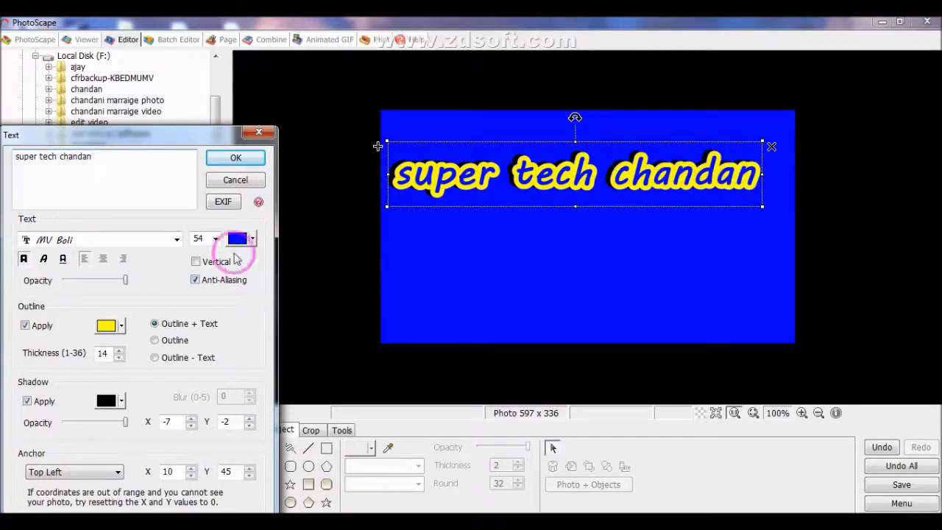
- Keep the text's blue colour and set its yellow outline thickness to 6
left_click(252, 238)
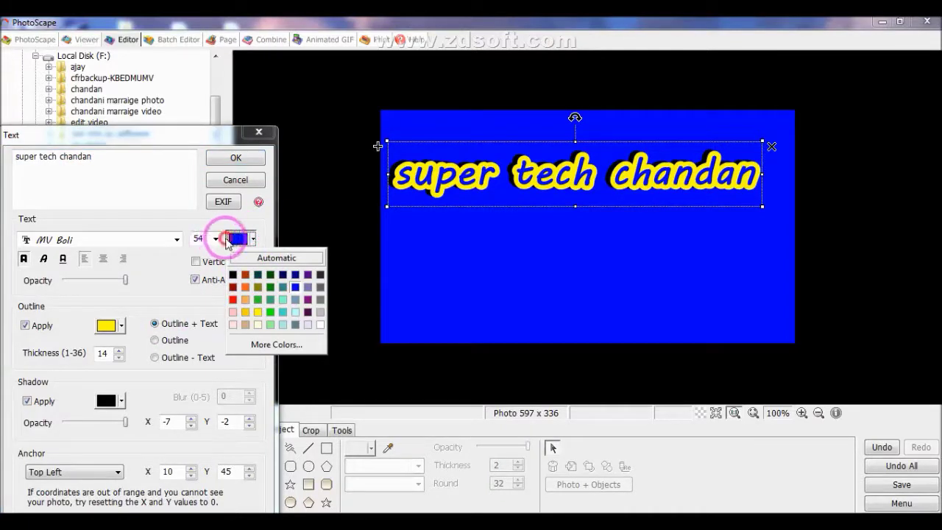
left_click(226, 240)
left_click(118, 356)
left_click(119, 357)
left_click(119, 357)
left_click(118, 357)
left_click(119, 356)
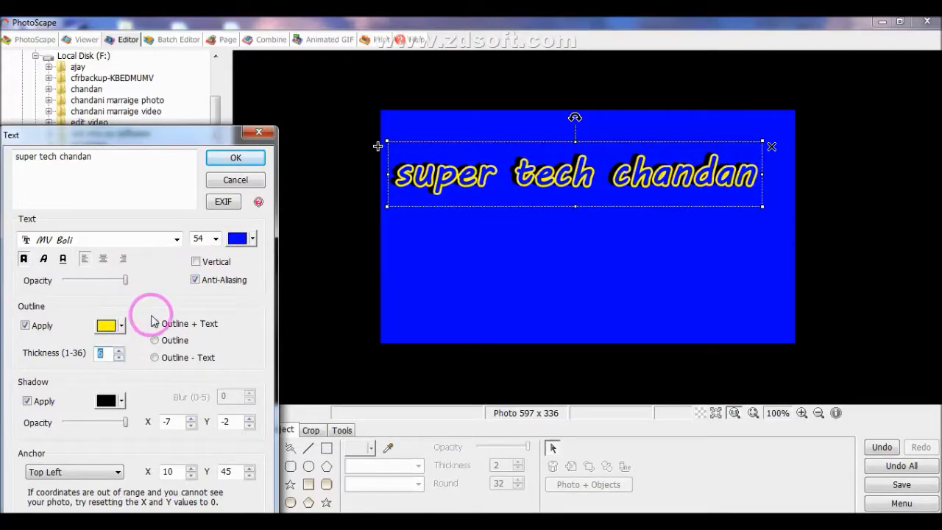
- Set the text shadow offset to X -7 and Y -1, and accept the text settings
left_click(191, 423)
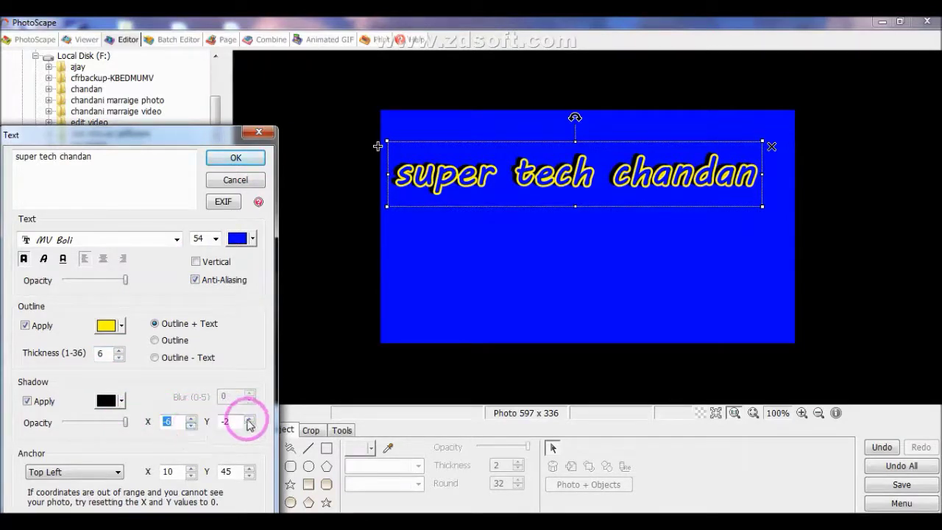
left_click(190, 426)
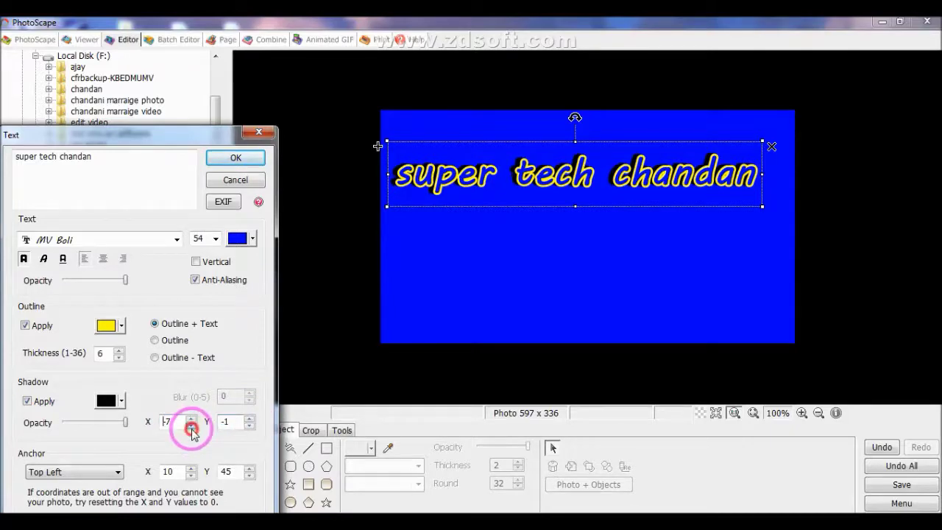
left_click(248, 160)
- Enlarge the title text to nearly the photo's full width and centre it along the photo's upper edge
mouse_move(602, 172)
left_mouse_down()
mouse_move(626, 162)
mouse_move(600, 159)
mouse_move(613, 159)
left_mouse_up()
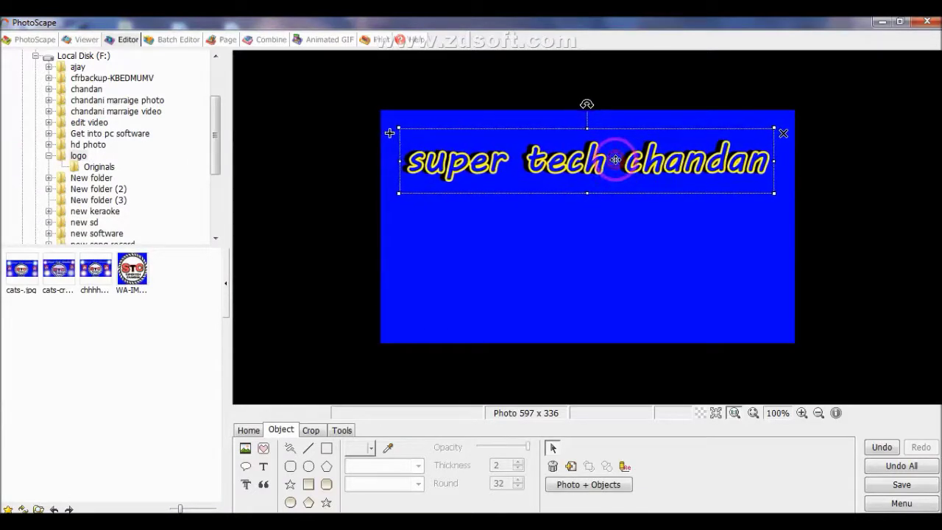
left_click_drag(773, 129, 791, 128)
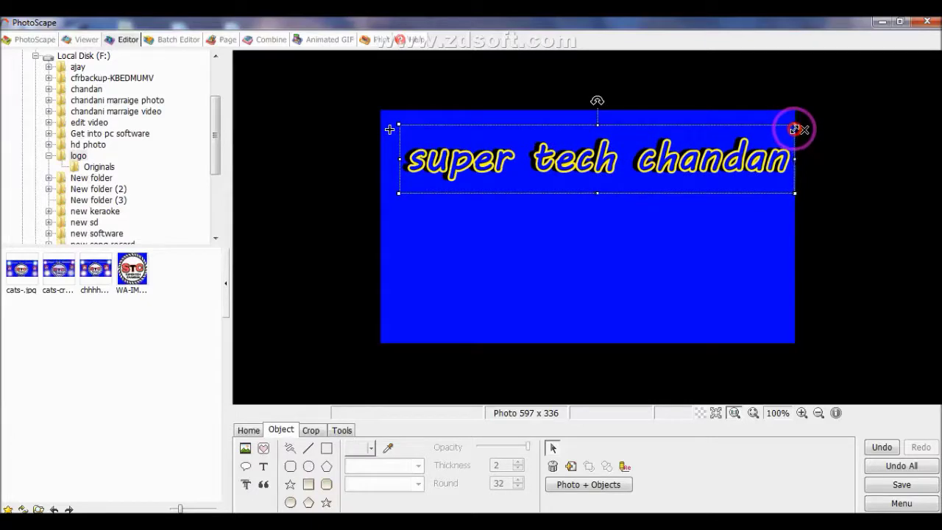
left_click_drag(635, 156, 626, 148)
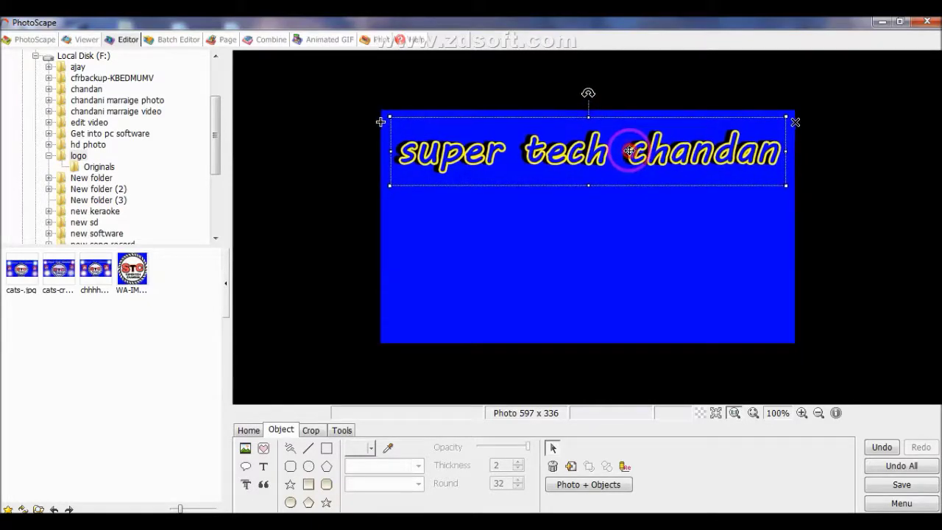
- Add a second text object reading "Channel" in the same outlined, shadowed style as the title
left_click(263, 465)
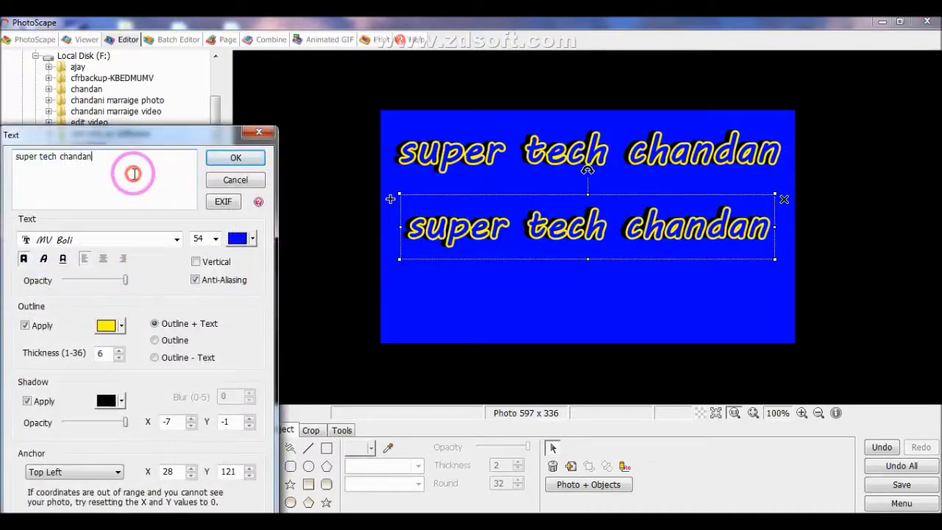
key("BackSpace")
key("BackSpace")
key("BackSpace")
key("BackSpace")
key("BackSpace")
key("BackSpace")
key("BackSpace")
key("BackSpace")
key("BackSpace")
key("BackSpace")
key("BackSpace")
key("BackSpace")
key("BackSpace")
key("BackSpace")
key("BackSpace")
key("BackSpace")
key("BackSpace")
key("BackSpace")
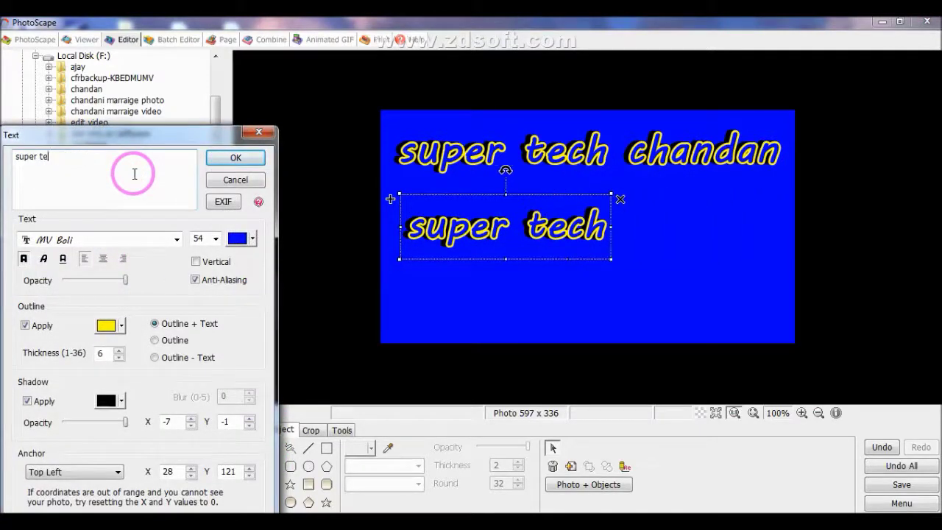
type("C")
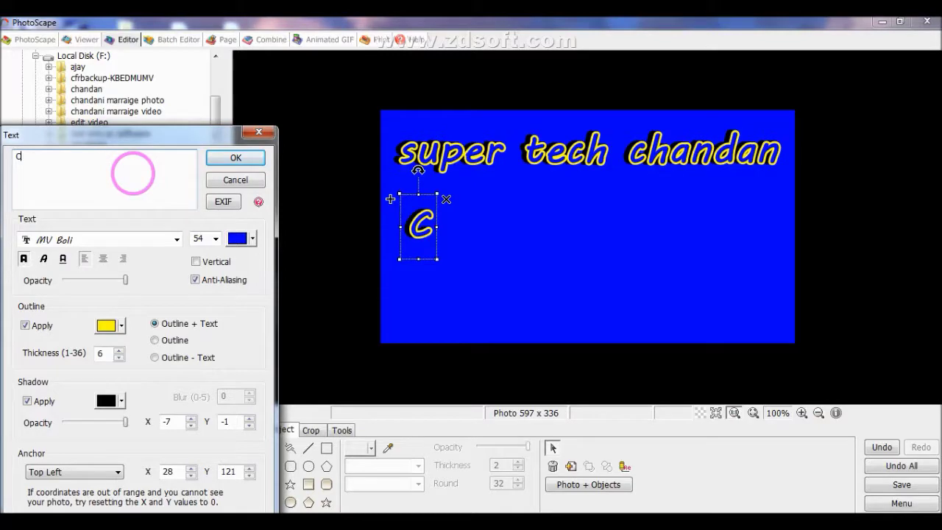
type("haa")
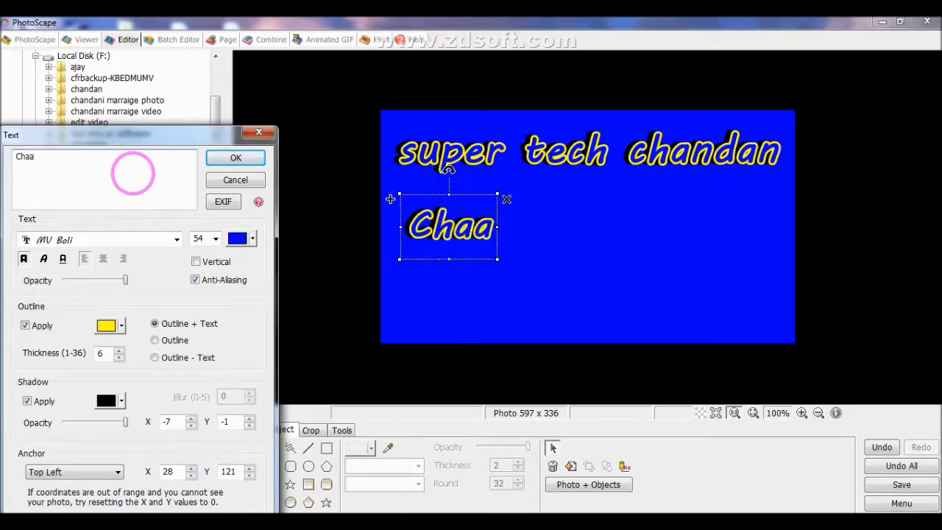
key("BackSpace")
type("nnel")
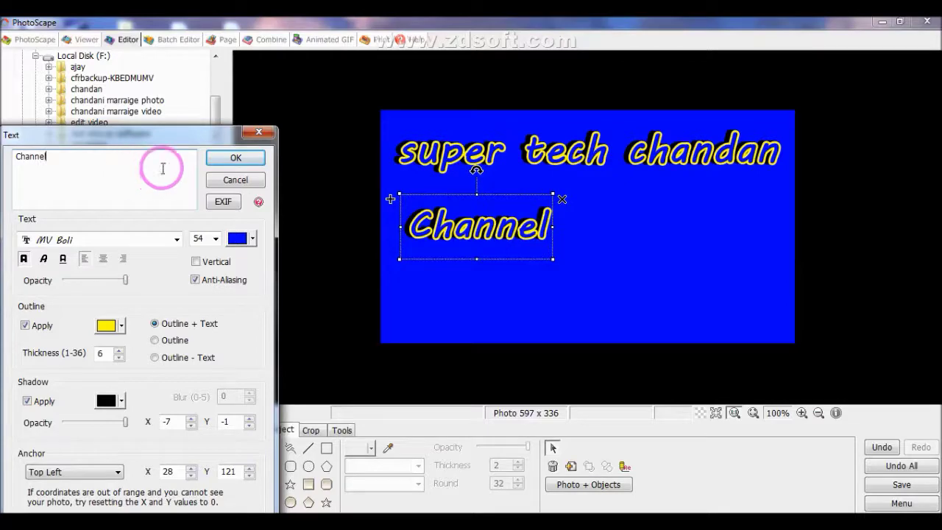
left_click(237, 158)
- Centre the "Channel" text beneath the title and nudge the title slightly down
left_click_drag(487, 223, 574, 222)
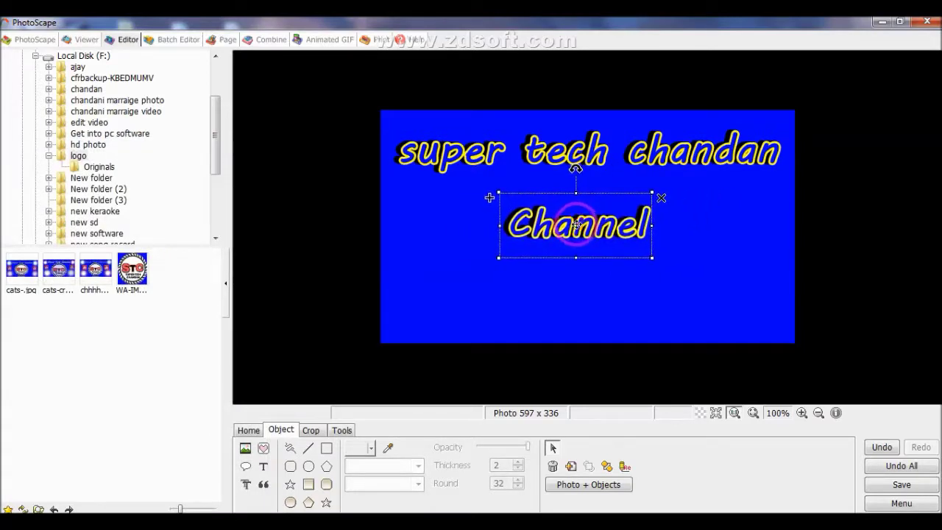
left_click(469, 223)
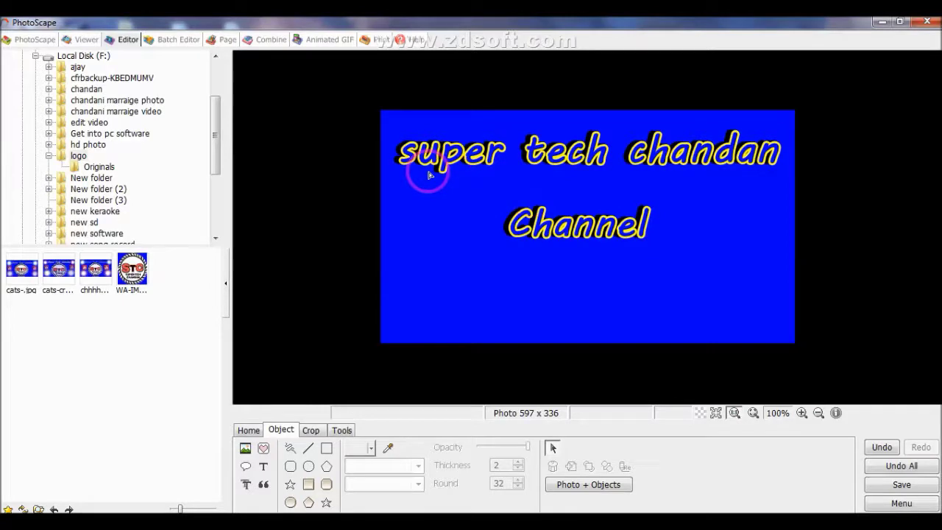
left_click(560, 156)
left_click_drag(561, 157, 561, 159)
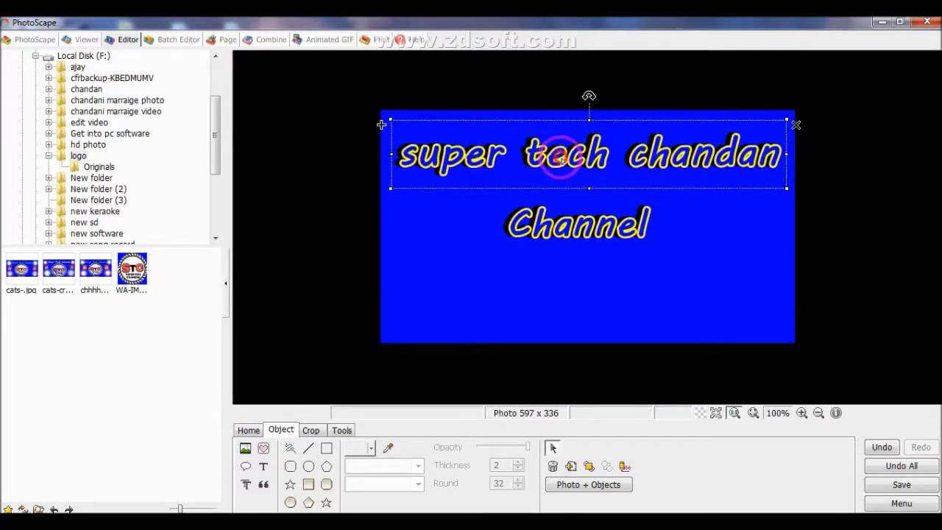
- Insert the large orange-red glowing fantasy ball from the Effect icon category into the photo
left_click(265, 449)
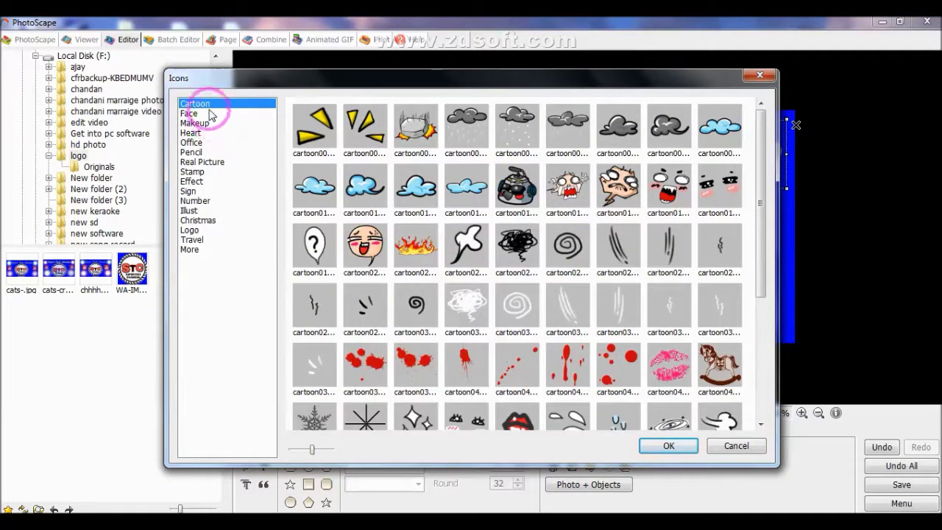
left_click(215, 142)
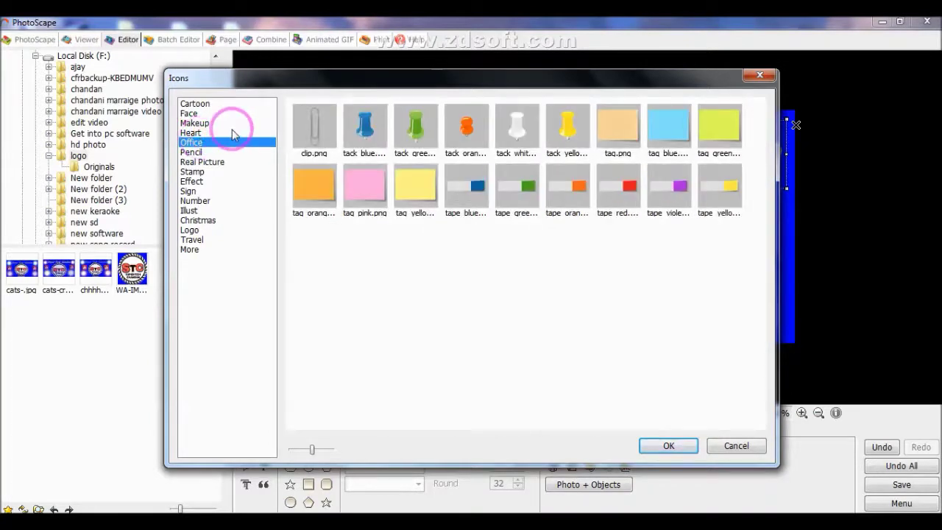
left_click(196, 124)
left_click(191, 132)
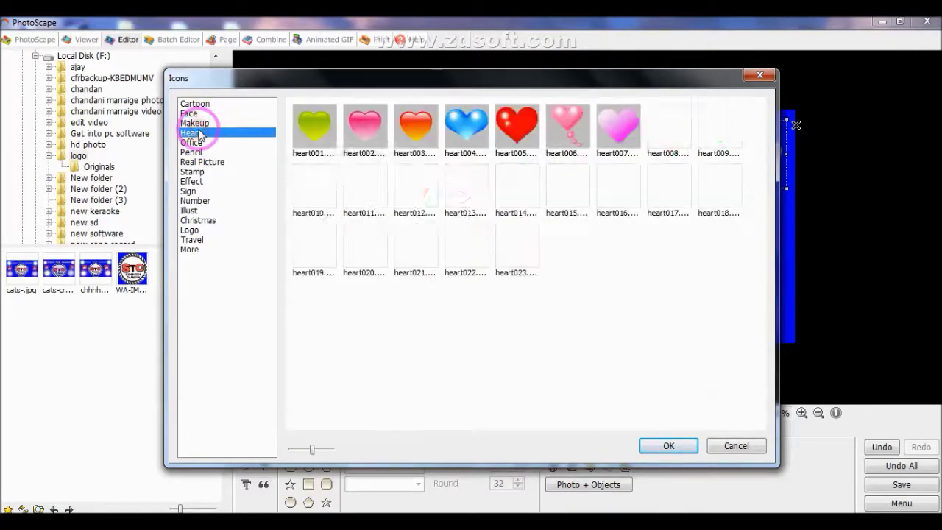
left_click(200, 181)
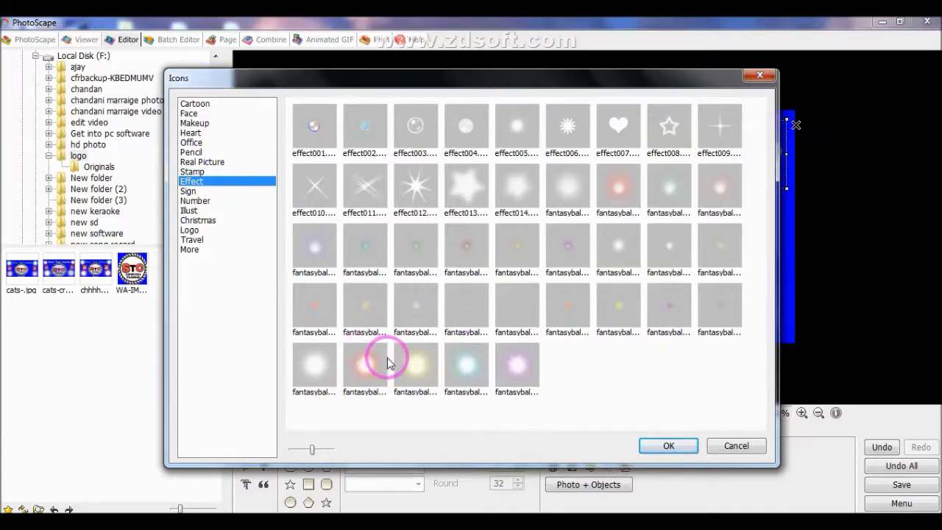
left_click(372, 366)
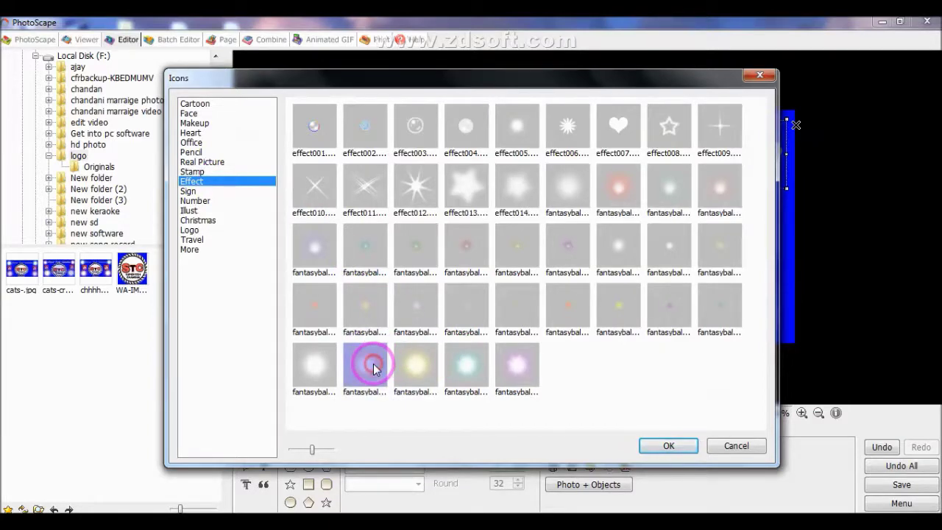
left_click(668, 445)
left_click(615, 216)
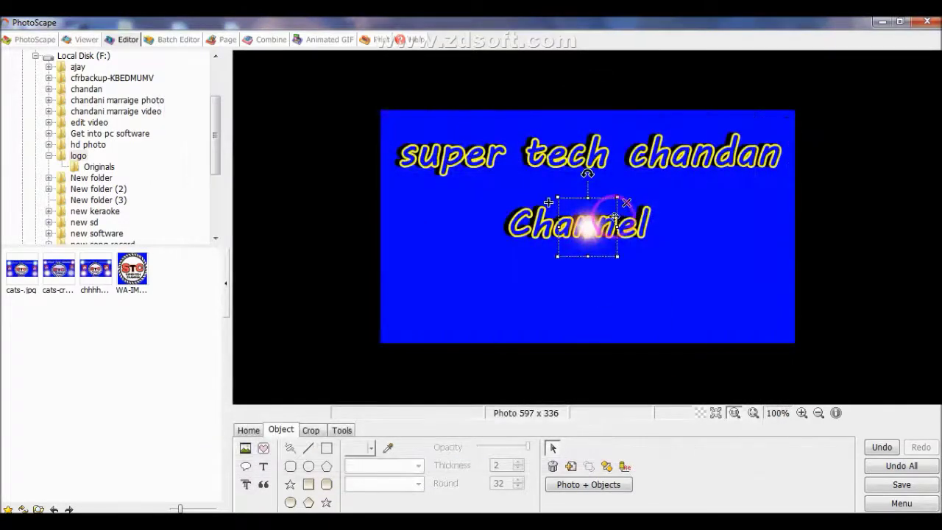
- Enlarge the glowing ball to roughly double its size and place it in the photo's lower-left corner, beside "Channel"
left_click_drag(592, 228, 442, 269)
left_click(464, 232)
left_click_drag(464, 235, 584, 113)
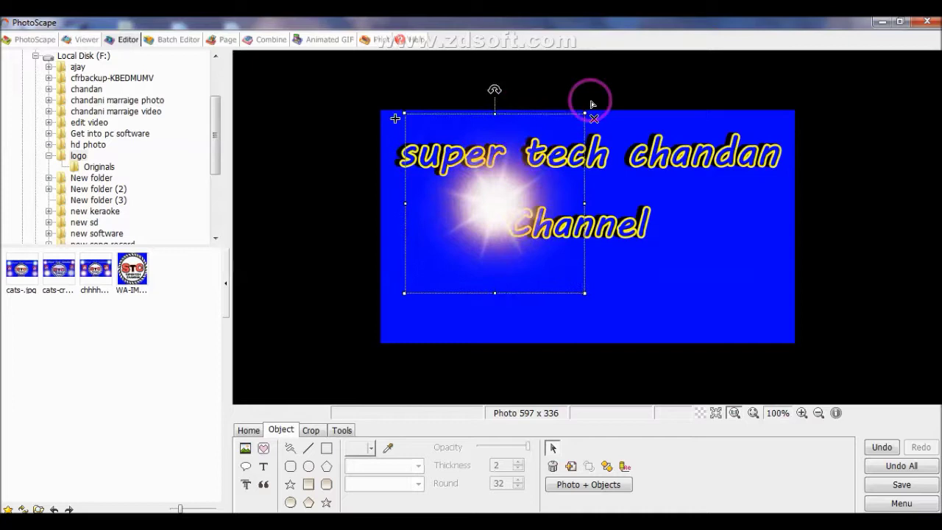
left_click_drag(584, 115, 534, 168)
left_click_drag(505, 218, 473, 267)
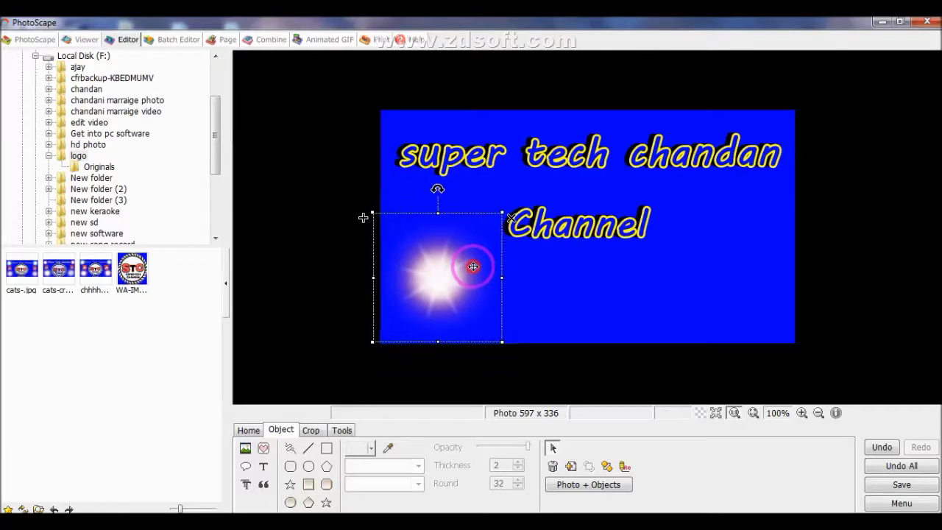
left_click(530, 253)
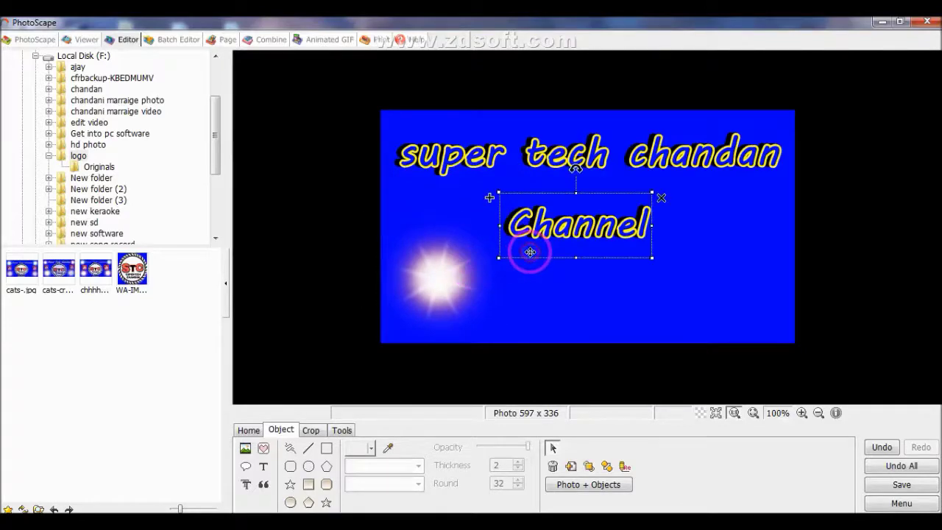
- Insert a second orange-red glowing fantasy ball and place it in the photo's lower-right area
left_click(264, 448)
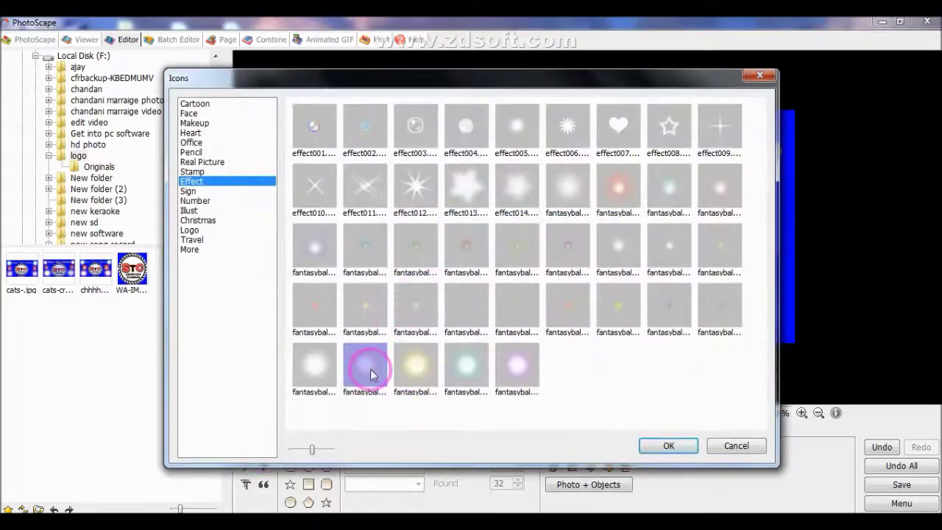
left_click(667, 445)
left_click_drag(677, 219, 717, 282)
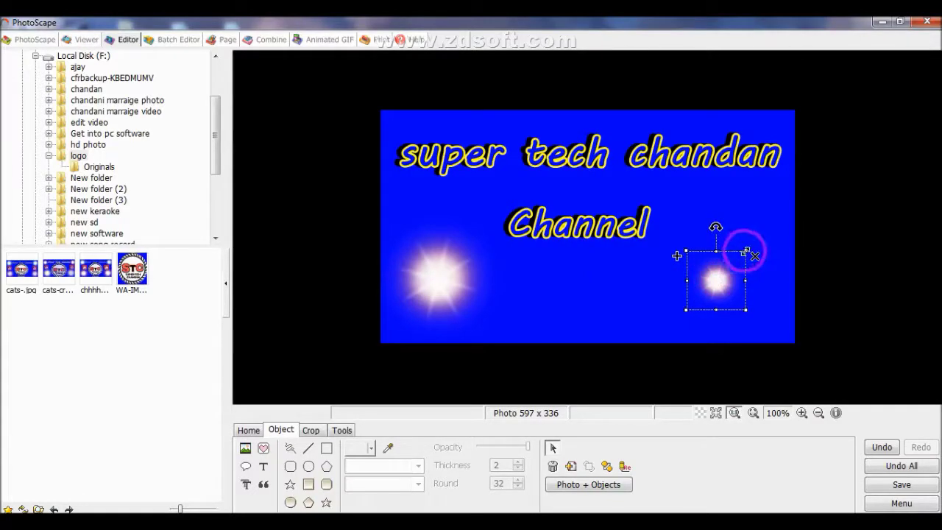